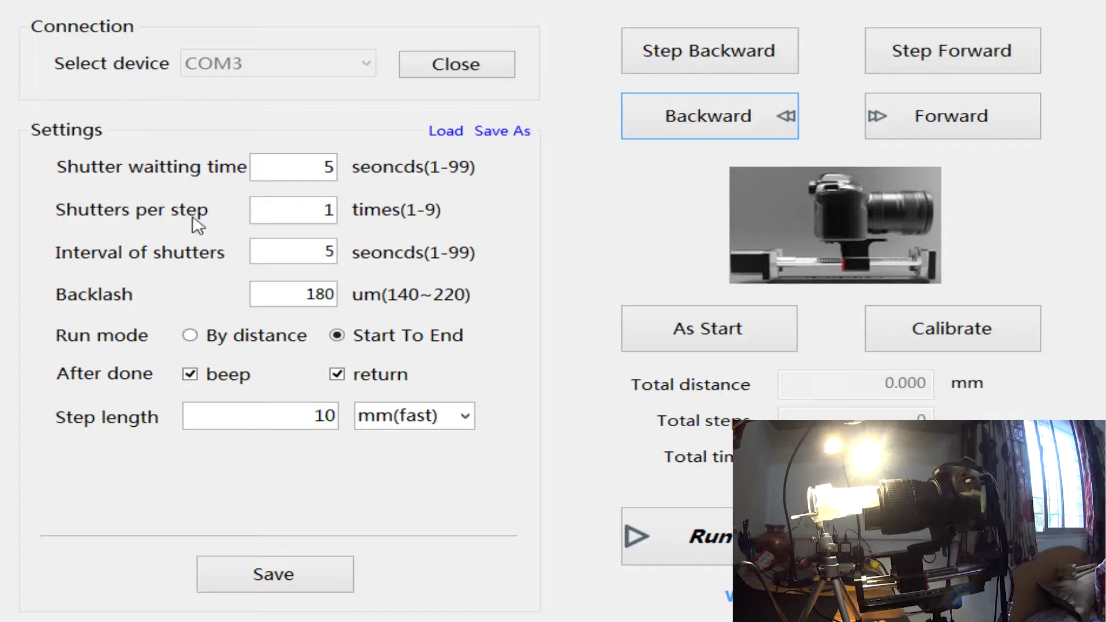
{"action": "left_click", "coordinate": [327, 209]}
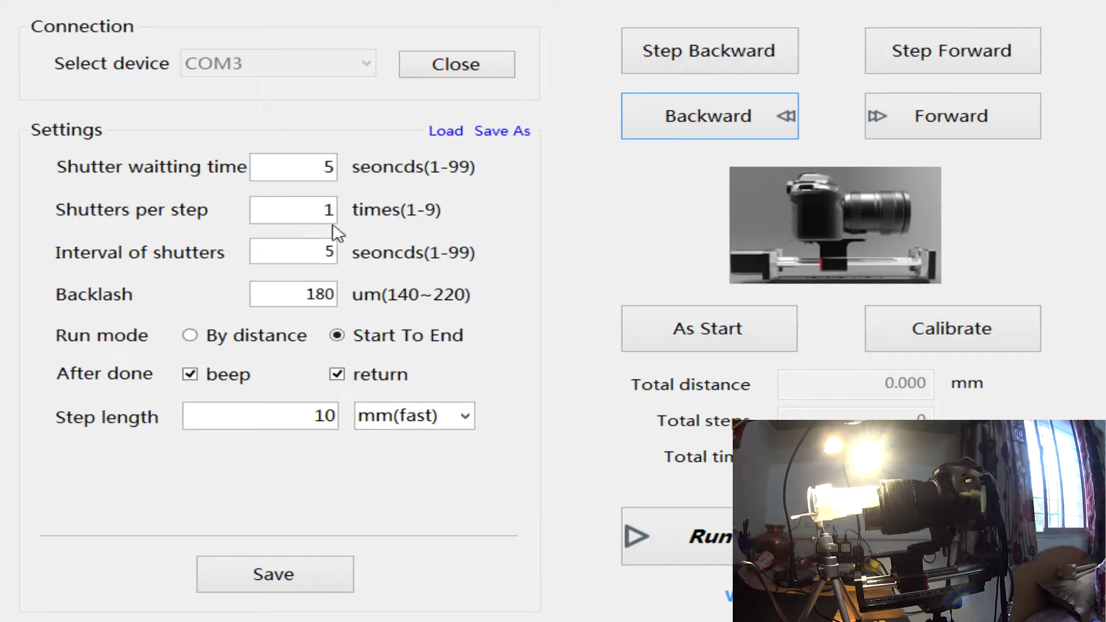
{"action": "left_click", "coordinate": [320, 213]}
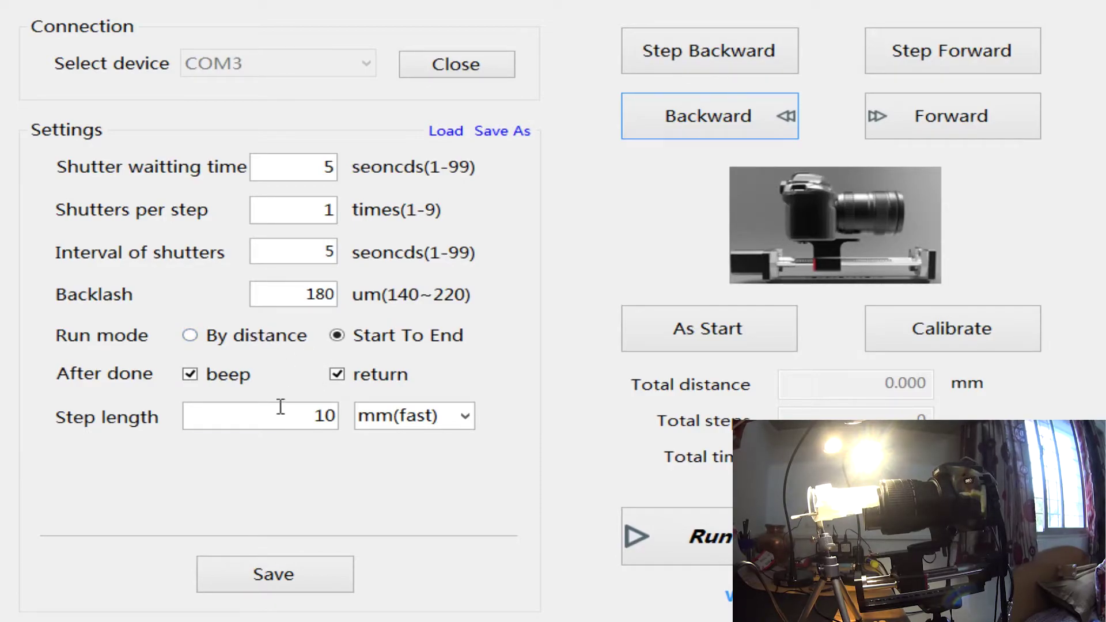
{"action": "left_click", "coordinate": [252, 422]}
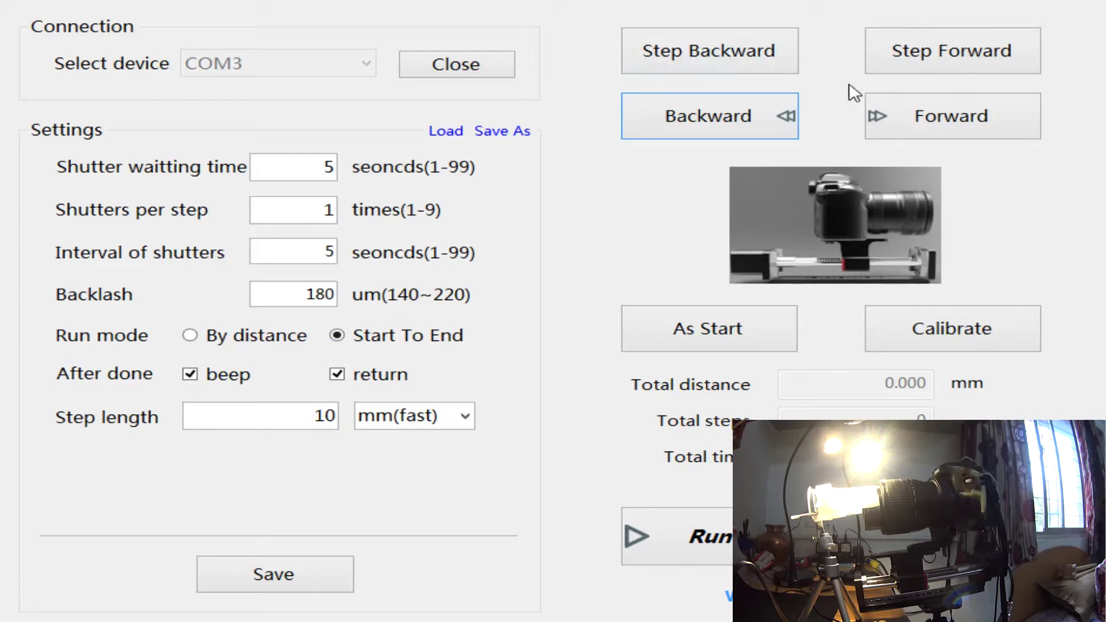
Step: Run the camera forward along the rail in two bursts, reverse it backward, and stop the movement
{"action": "left_click", "coordinate": [918, 120]}
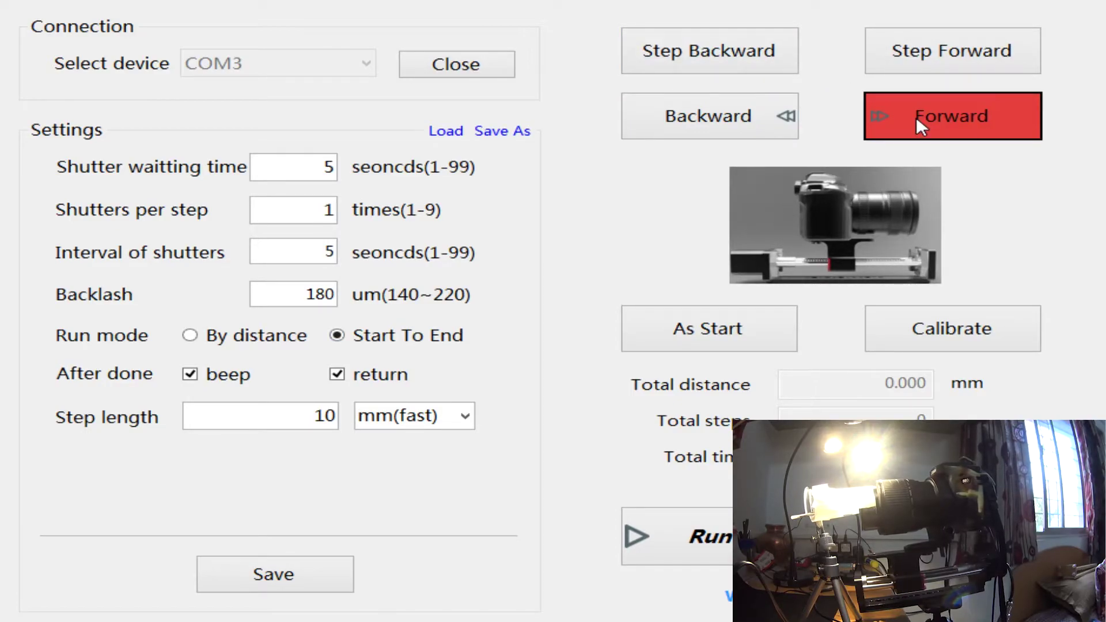
{"action": "left_click", "coordinate": [917, 120]}
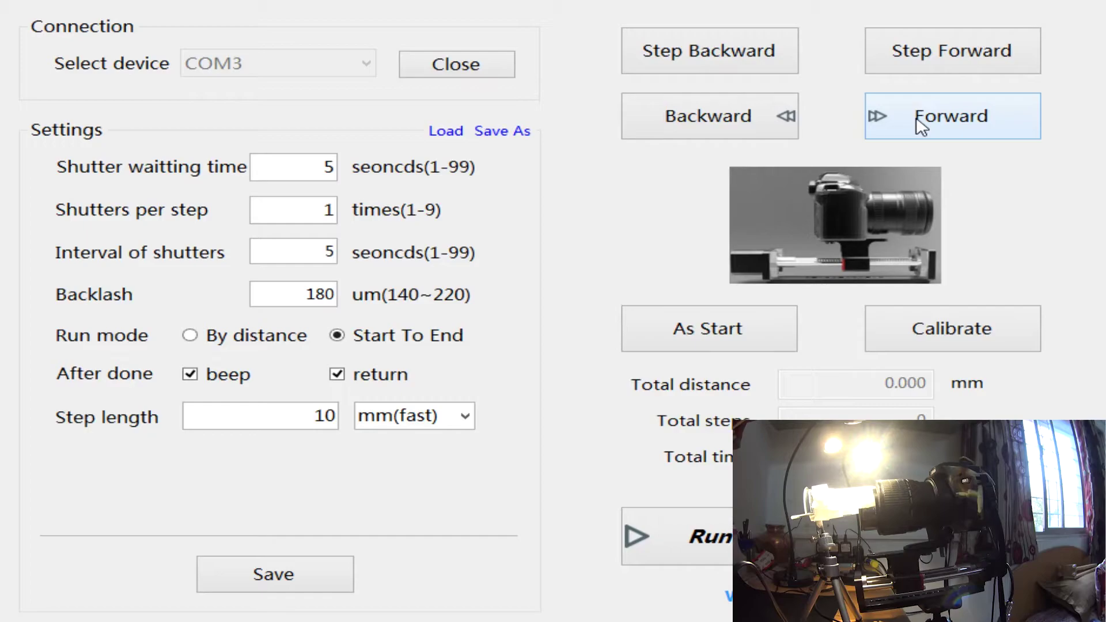
{"action": "left_click", "coordinate": [917, 119]}
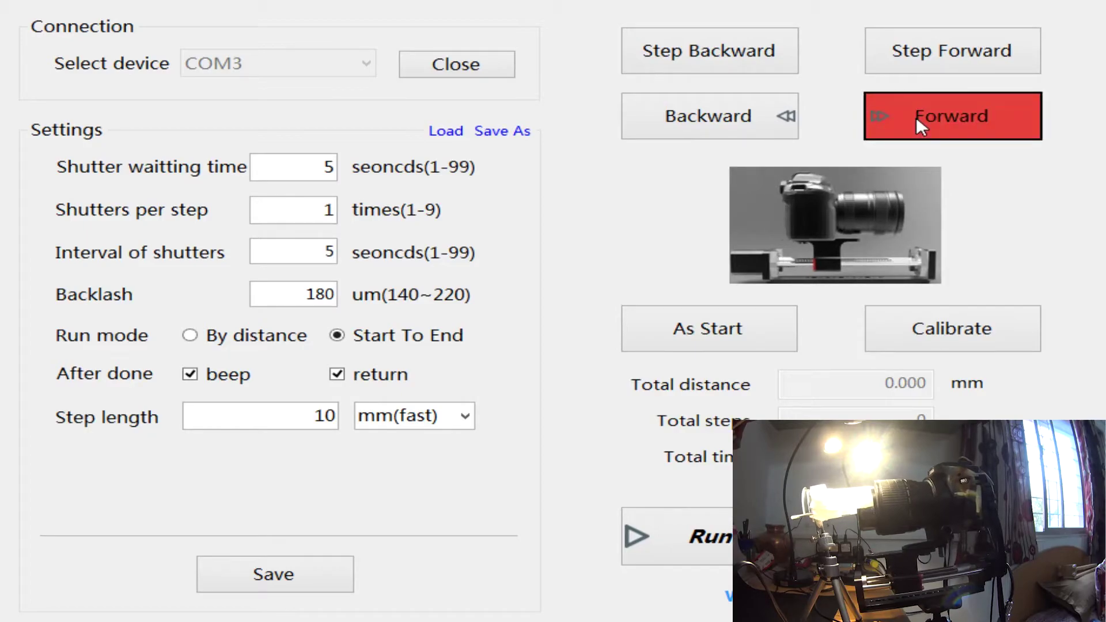
{"action": "left_click", "coordinate": [735, 118]}
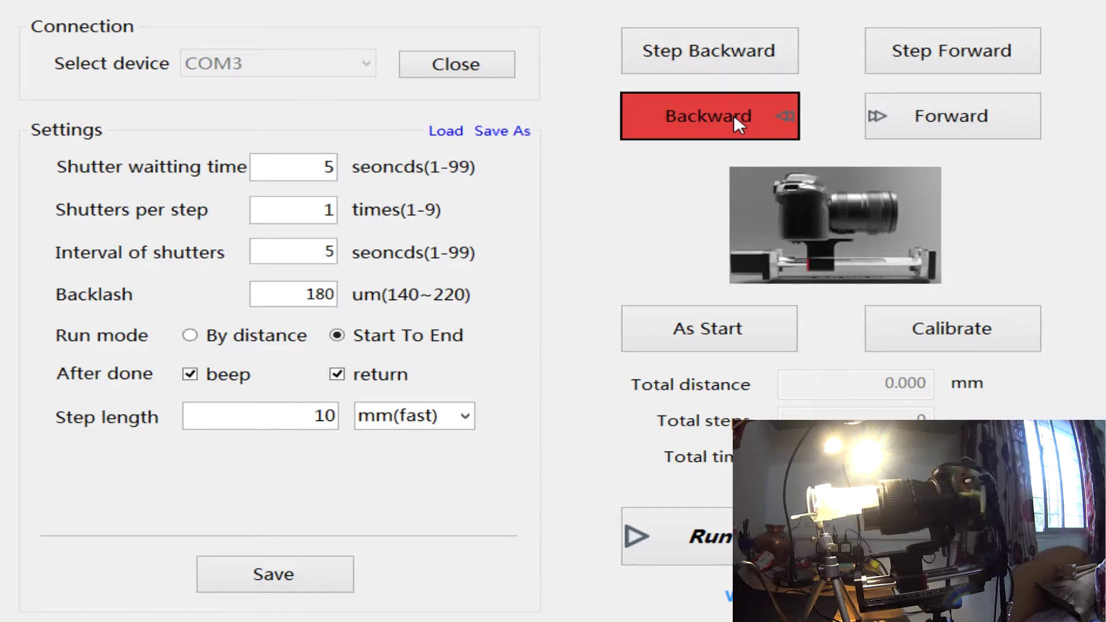
{"action": "left_click", "coordinate": [734, 120]}
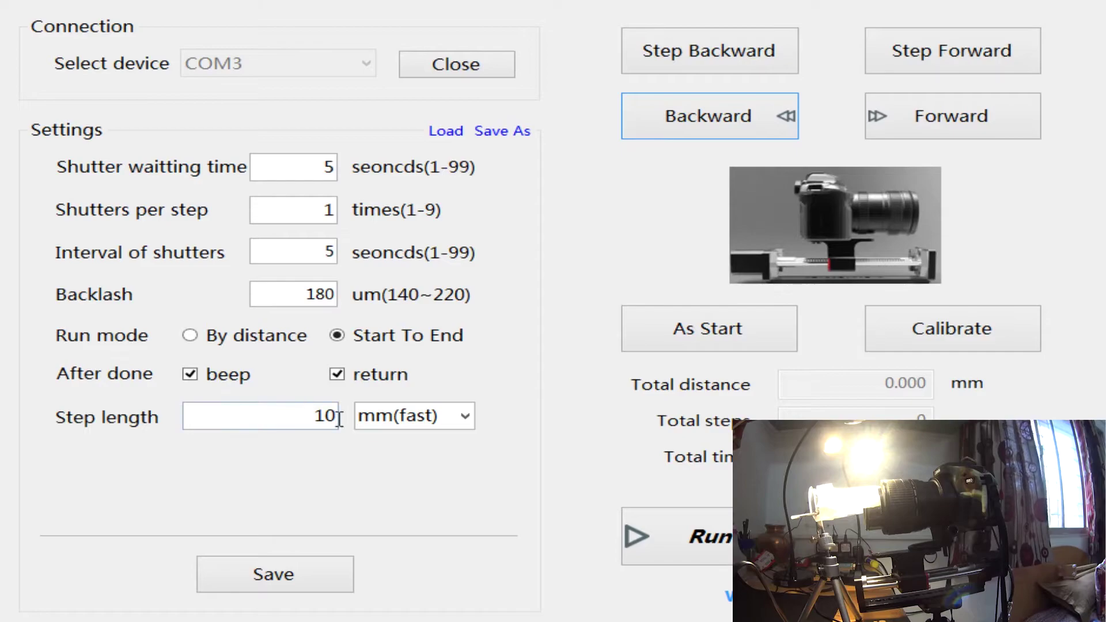
Step: Set the step length to 88 um(slow) and save the settings
{"action": "left_click", "coordinate": [470, 423]}
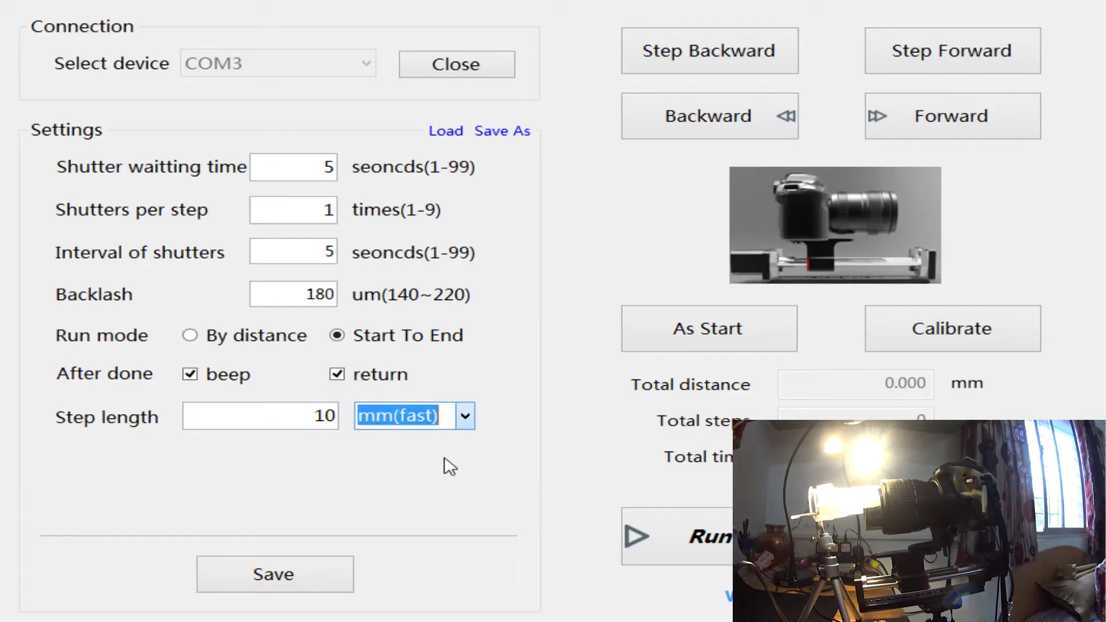
{"action": "key", "text": "Down"}
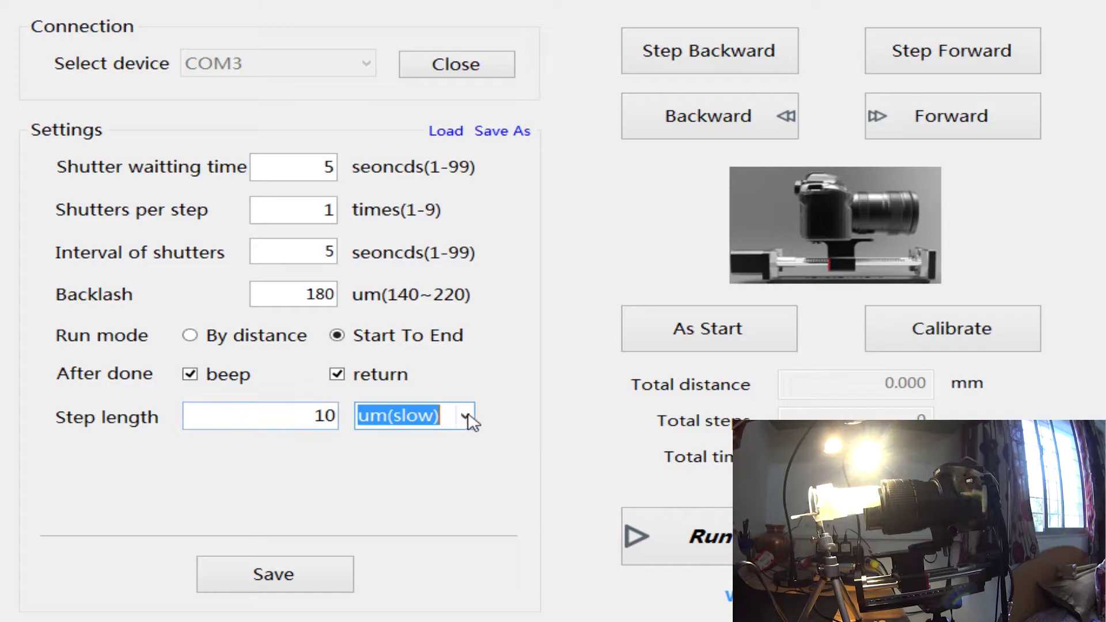
{"action": "double_click", "coordinate": [324, 416]}
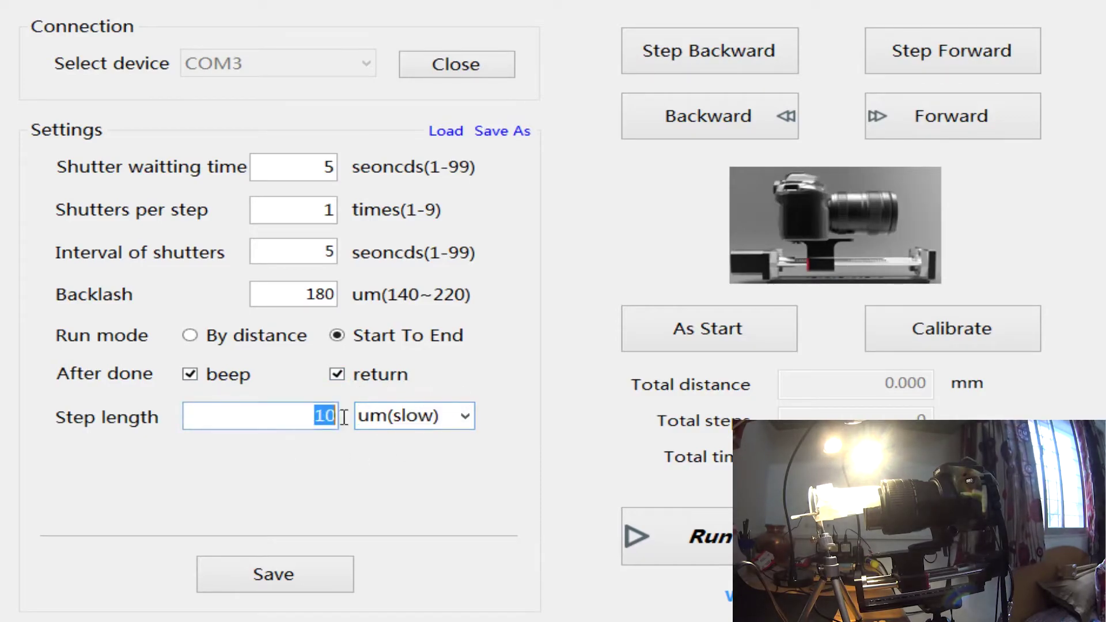
{"action": "type", "text": "88"}
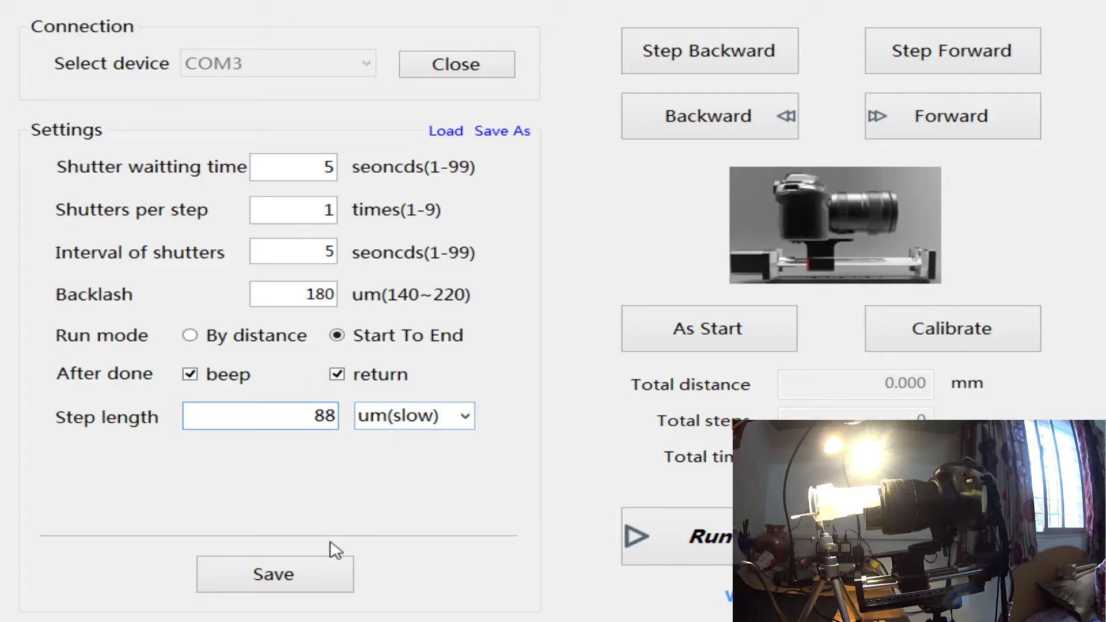
{"action": "left_click", "coordinate": [320, 588]}
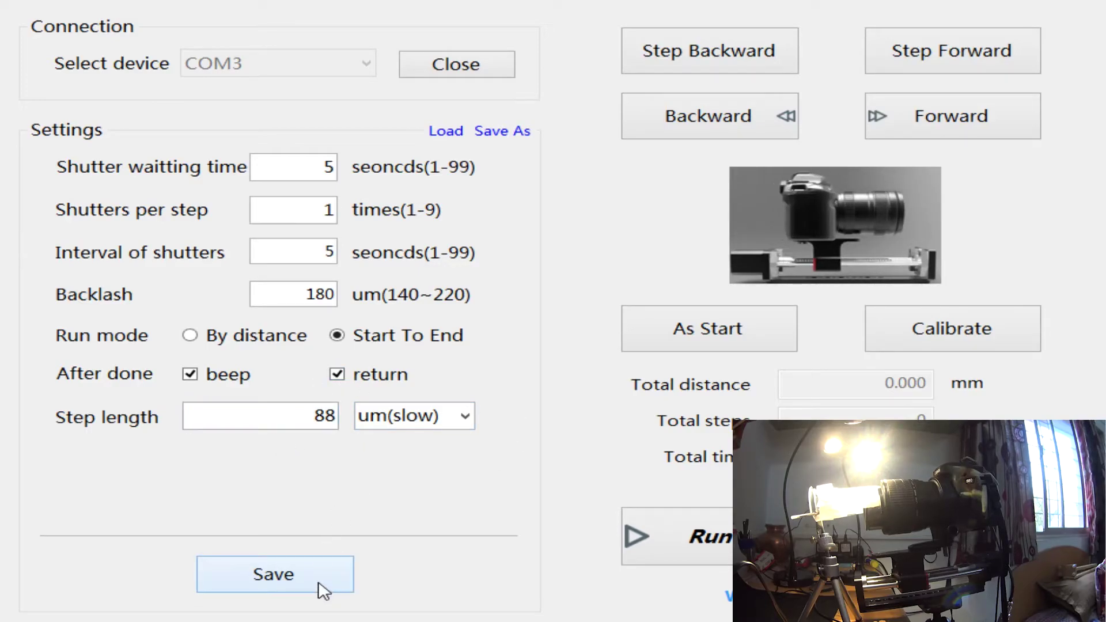
Step: Run the camera continuously forward along the rail at the slow speed and stop it
{"action": "left_click", "coordinate": [966, 137]}
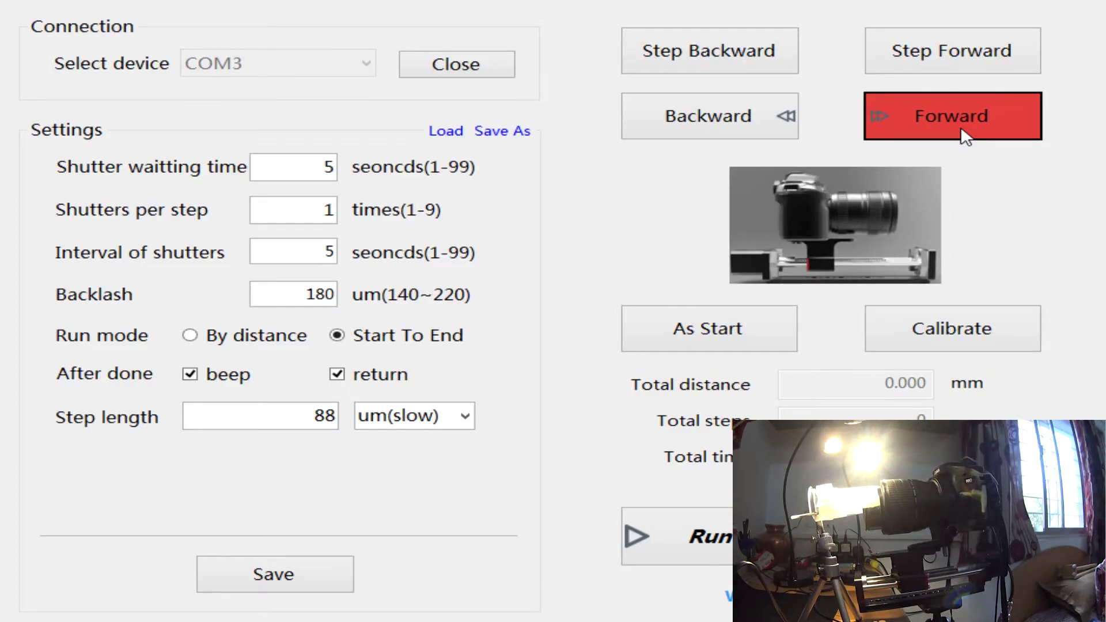
{"action": "left_click", "coordinate": [961, 128]}
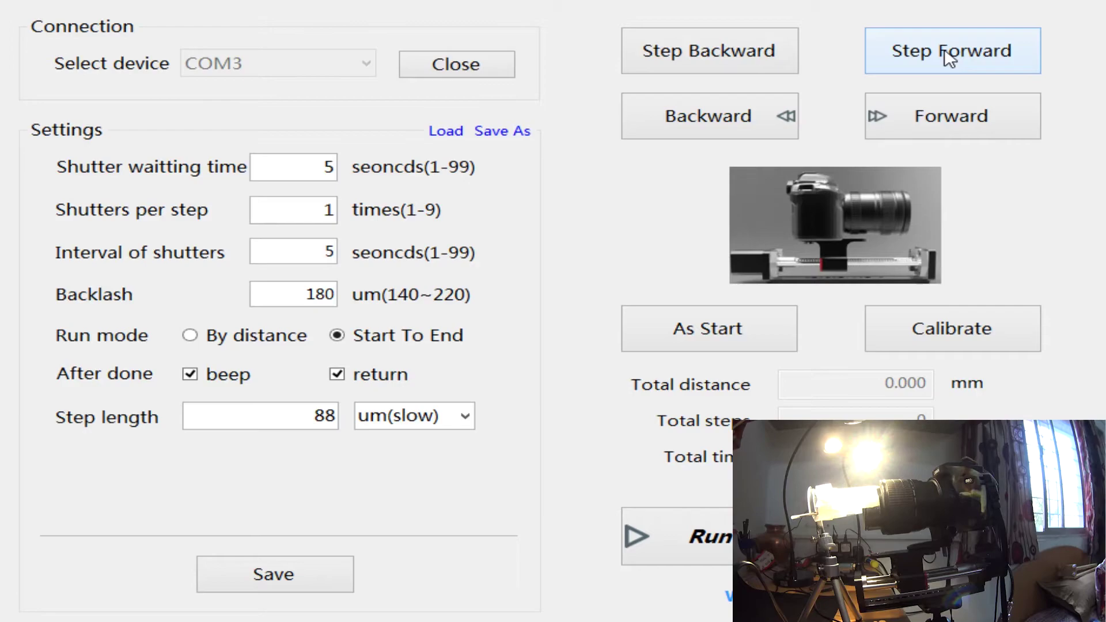
Step: Advance the camera along the rail with a long series of single forward steps
{"action": "left_click", "coordinate": [949, 58]}
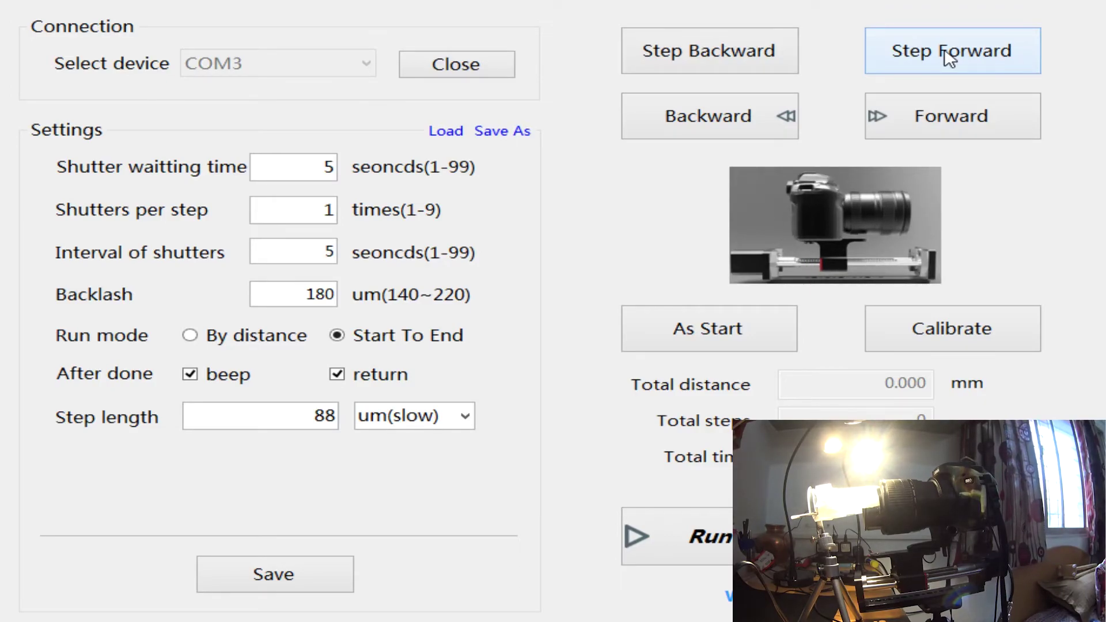
{"action": "left_click", "coordinate": [949, 58]}
{"action": "left_click", "coordinate": [950, 58]}
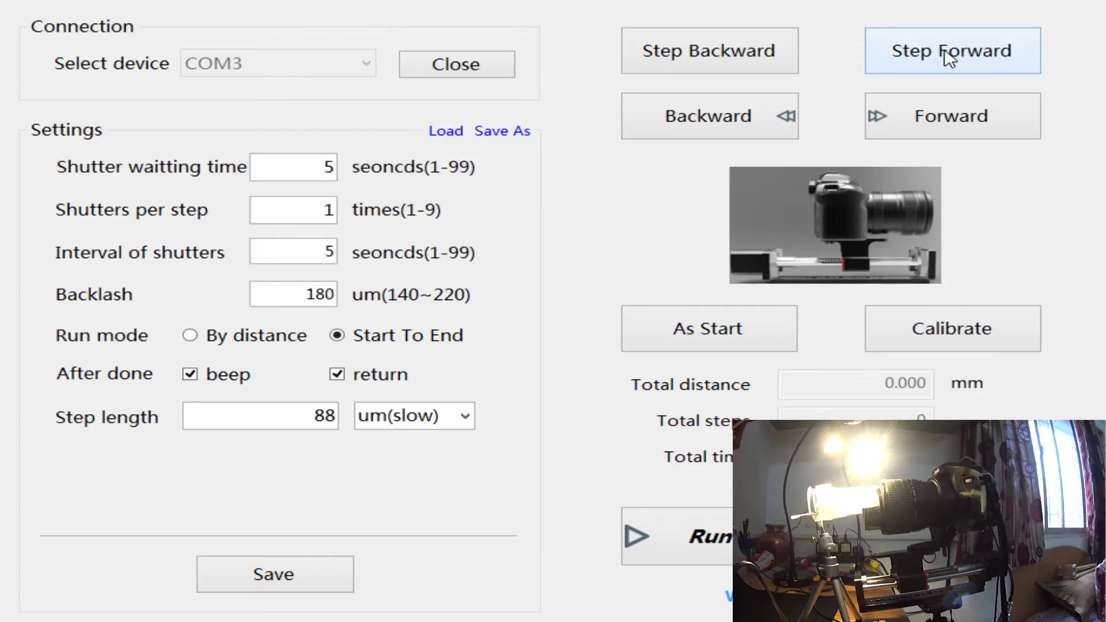
{"action": "left_click", "coordinate": [950, 58]}
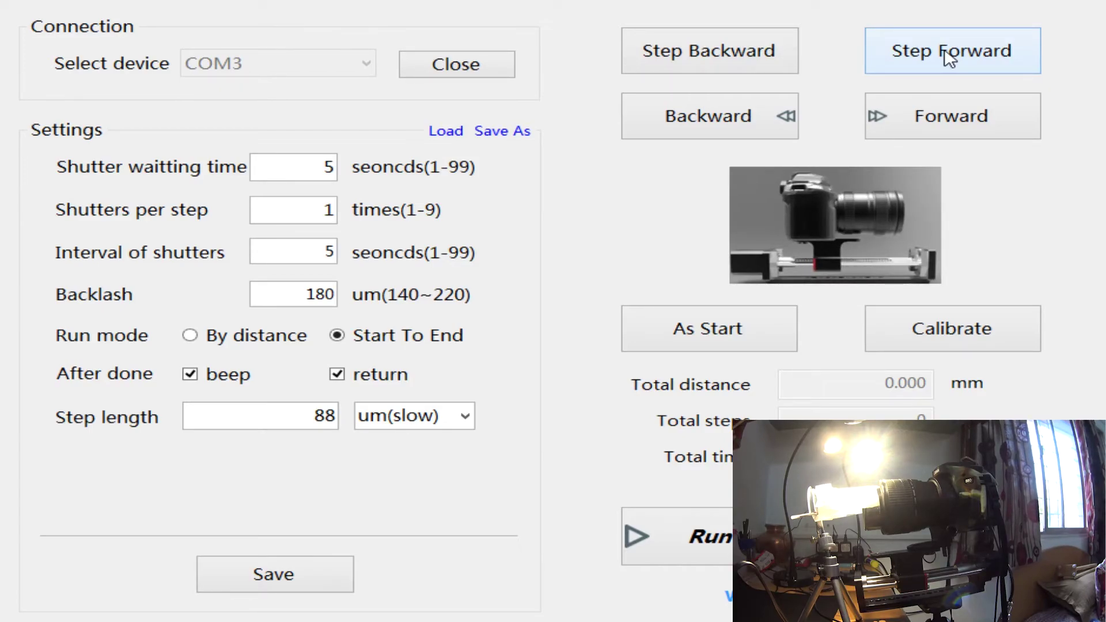
{"action": "left_click", "coordinate": [949, 58]}
{"action": "left_click", "coordinate": [950, 58]}
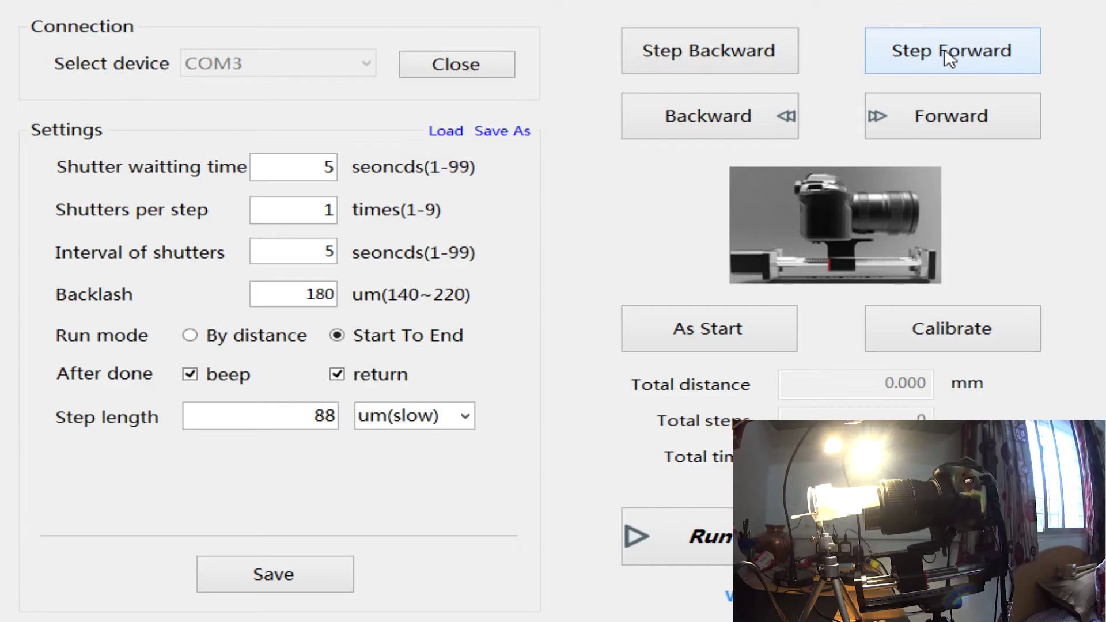
{"action": "left_click", "coordinate": [950, 59]}
{"action": "left_click", "coordinate": [949, 58]}
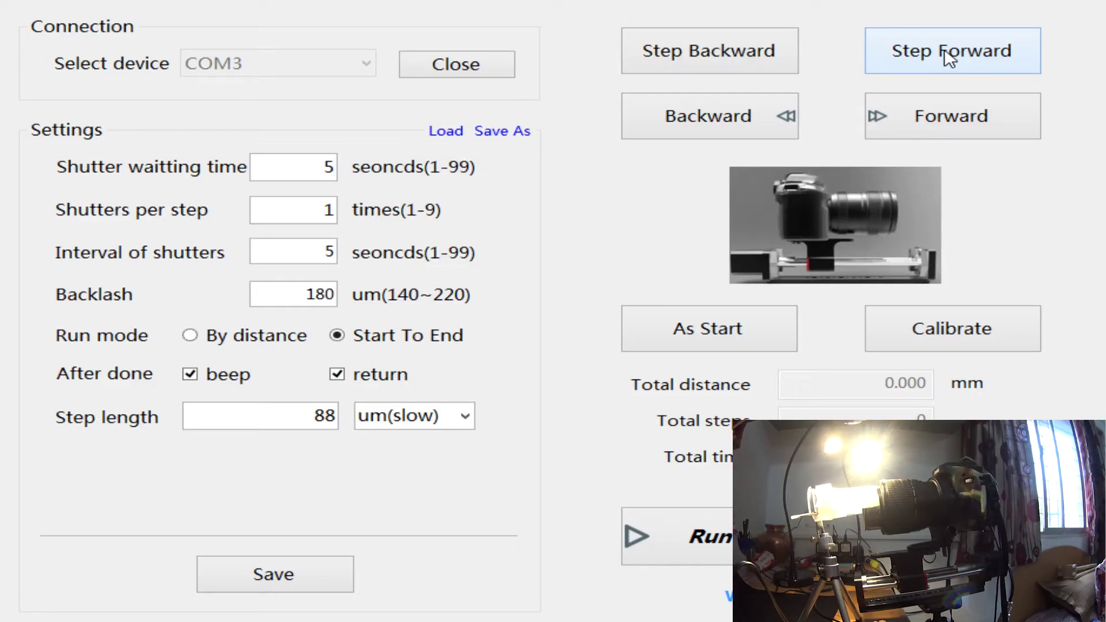
{"action": "left_click", "coordinate": [949, 58]}
{"action": "left_click", "coordinate": [949, 59]}
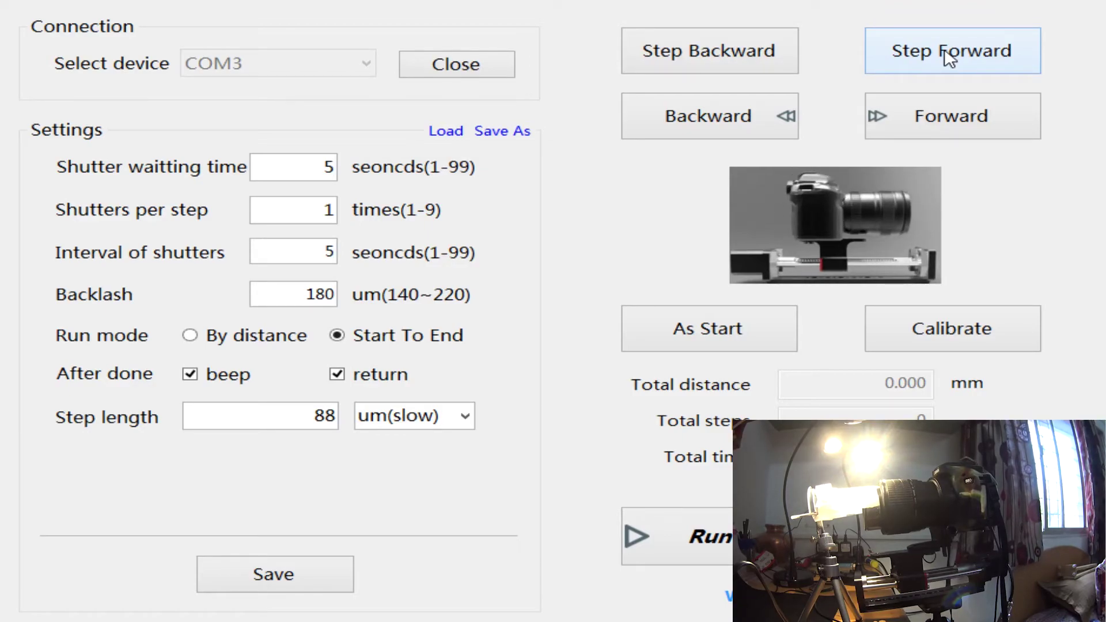
{"action": "left_click", "coordinate": [950, 59]}
{"action": "left_click", "coordinate": [950, 58]}
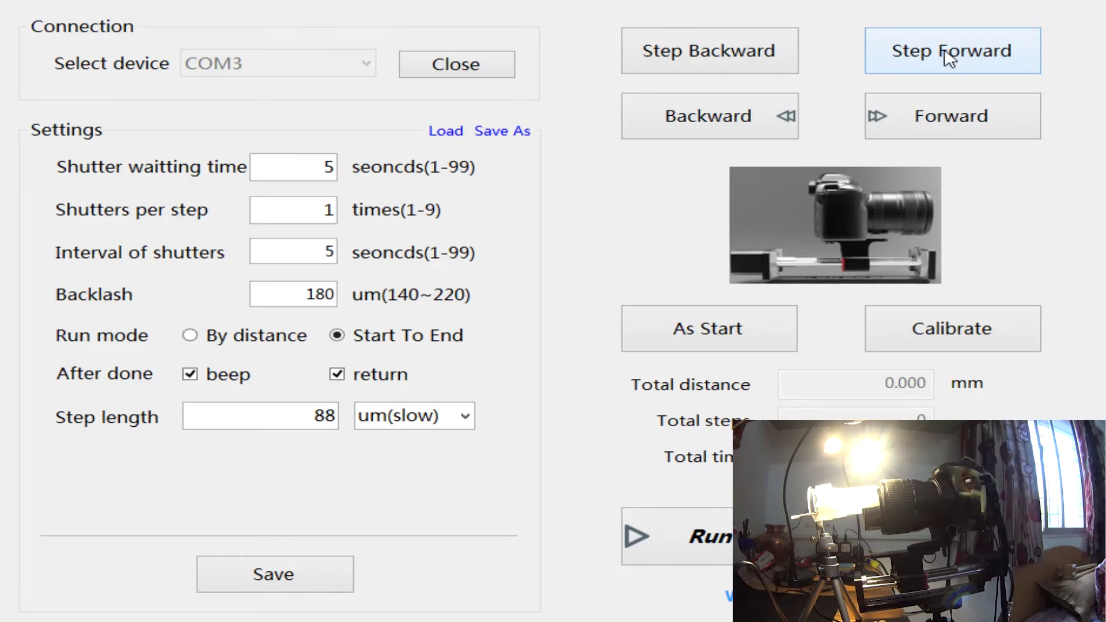
{"action": "left_click", "coordinate": [950, 58]}
{"action": "left_click", "coordinate": [949, 58]}
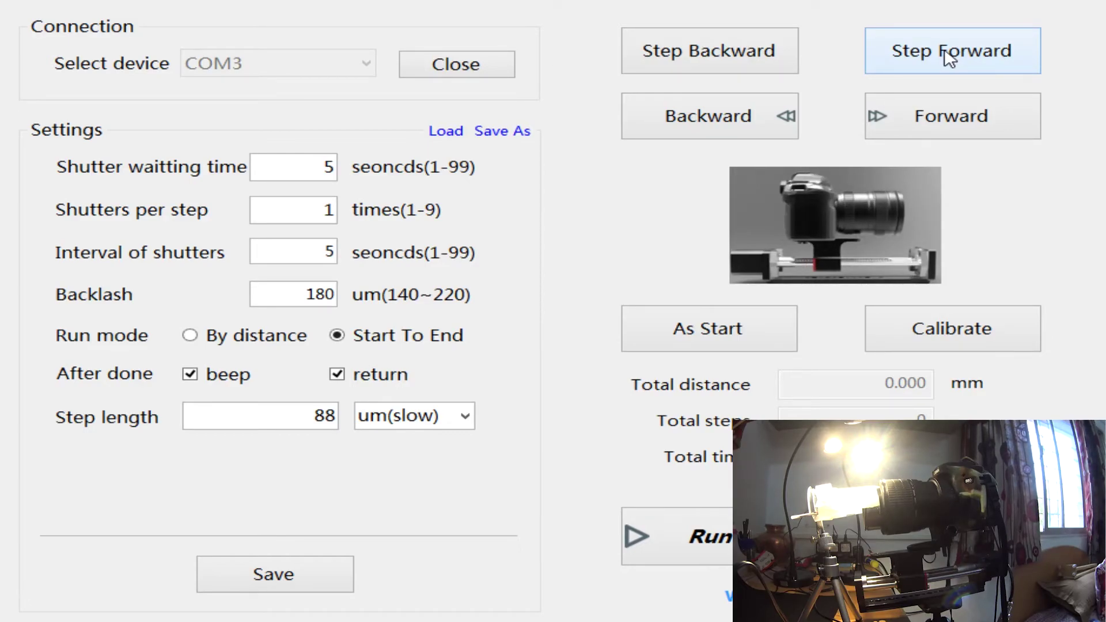
{"action": "left_click", "coordinate": [950, 58]}
{"action": "left_click", "coordinate": [949, 58]}
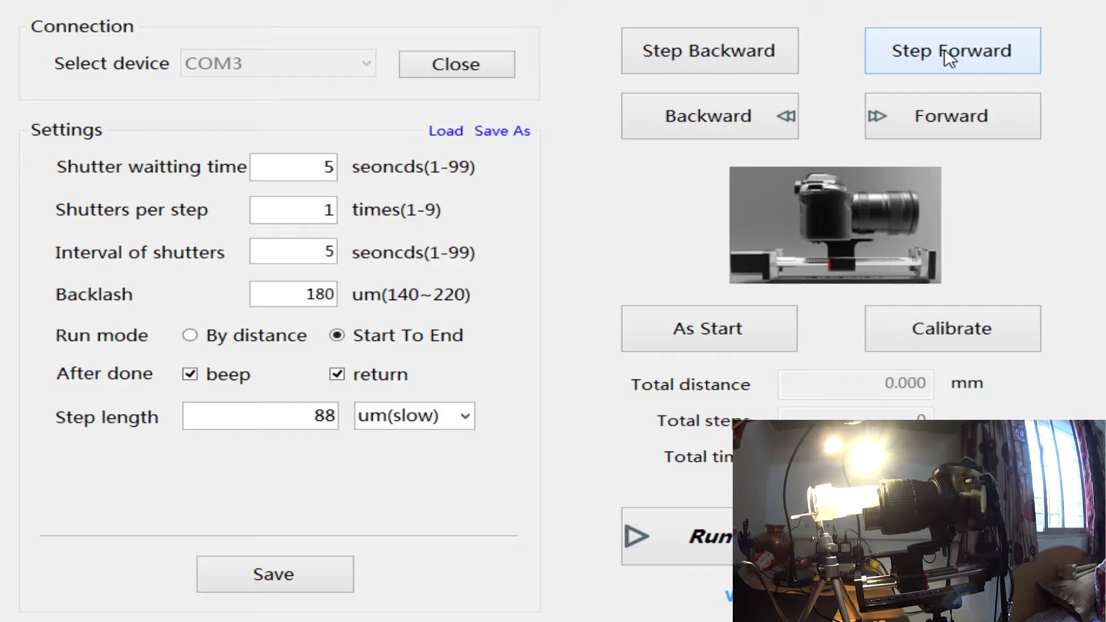
{"action": "left_click", "coordinate": [949, 58]}
{"action": "left_click", "coordinate": [950, 58]}
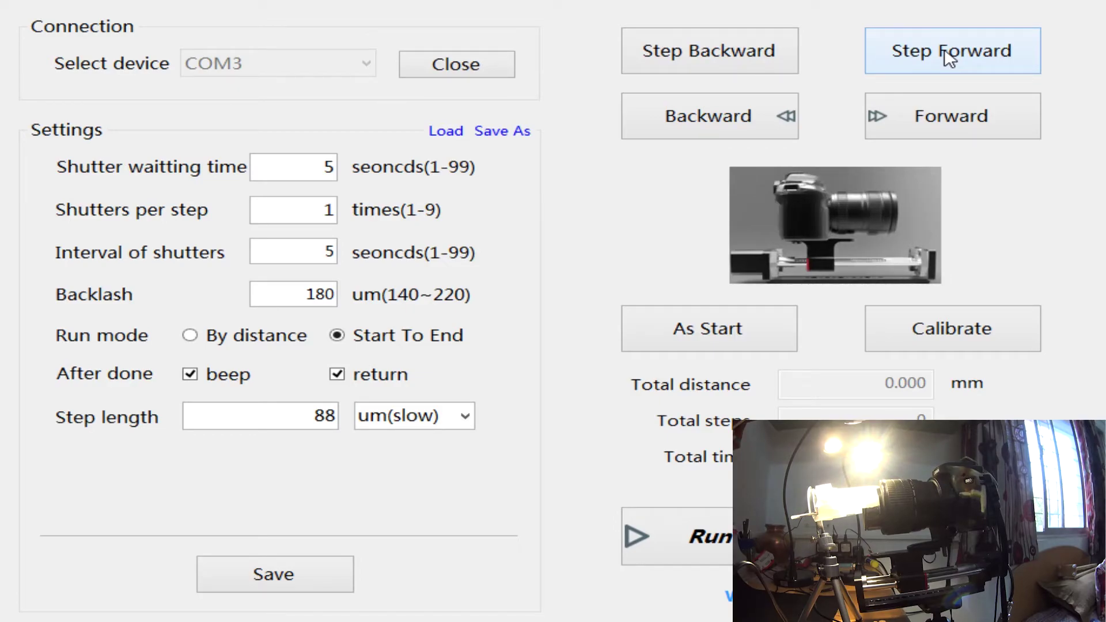
{"action": "left_click", "coordinate": [949, 58]}
{"action": "left_click", "coordinate": [949, 58]}
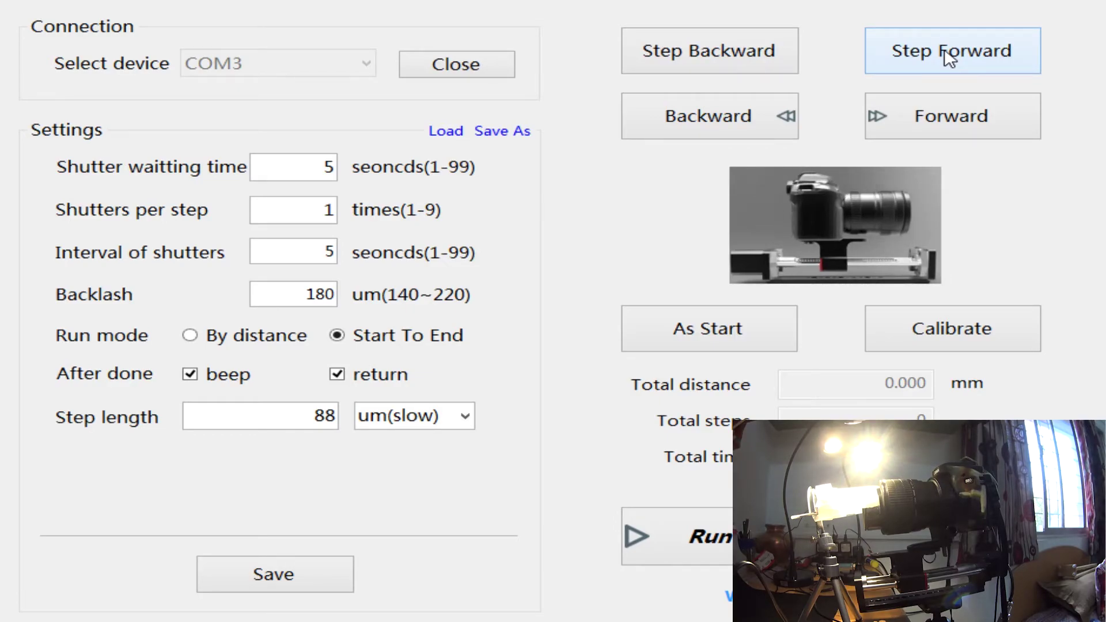
{"action": "left_click", "coordinate": [949, 58]}
{"action": "left_click", "coordinate": [950, 58]}
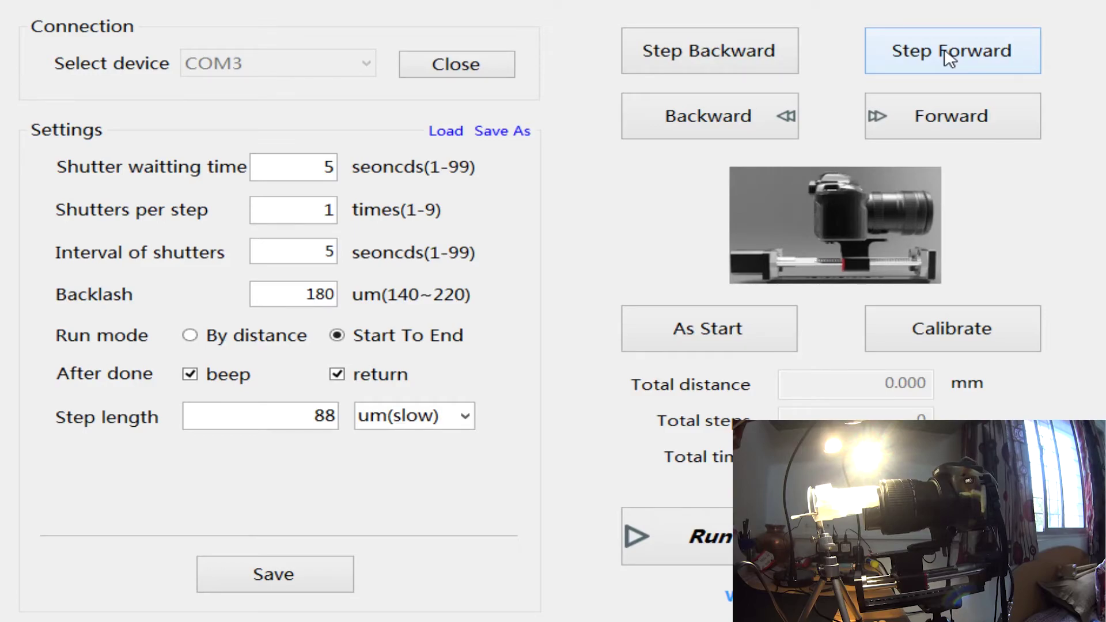
{"action": "left_click", "coordinate": [950, 58]}
{"action": "left_click", "coordinate": [950, 58]}
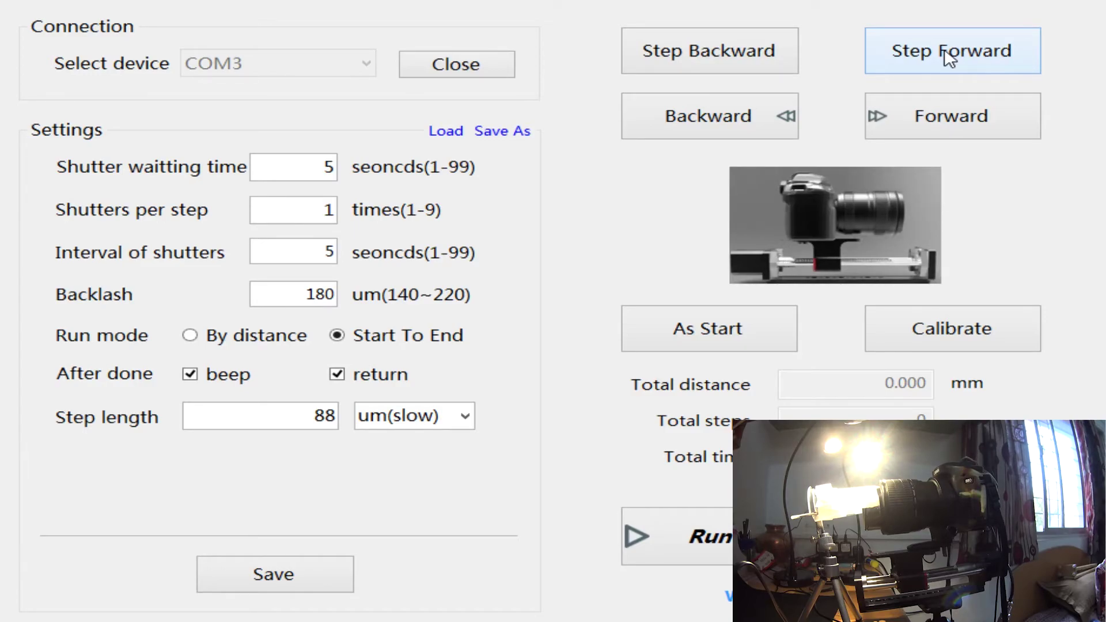
{"action": "left_click", "coordinate": [949, 58]}
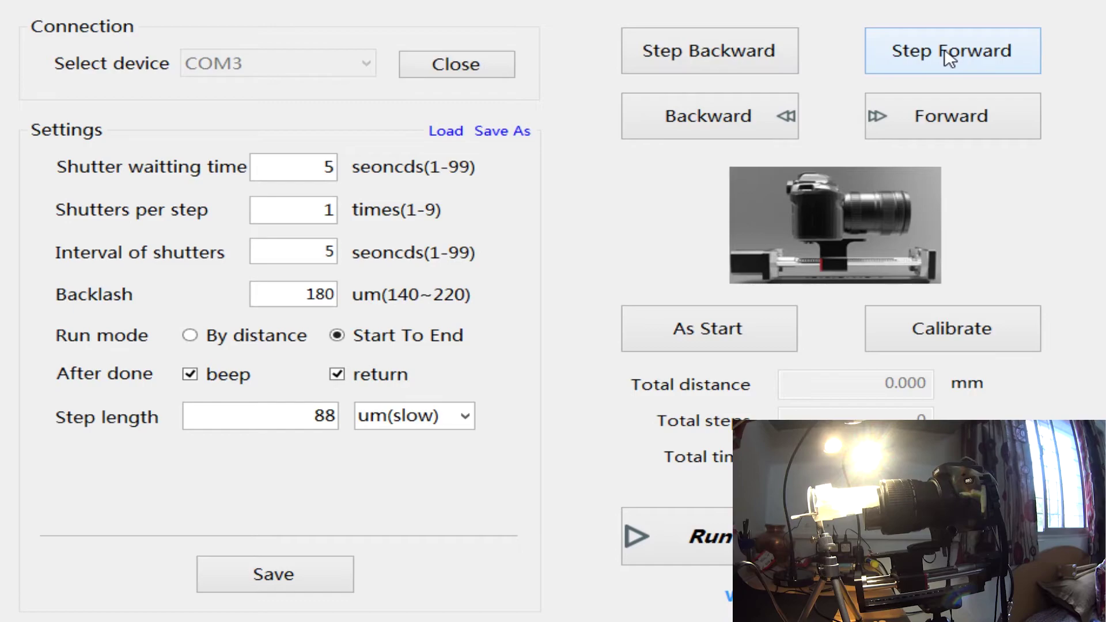
{"action": "left_click", "coordinate": [949, 58]}
{"action": "left_click", "coordinate": [949, 59]}
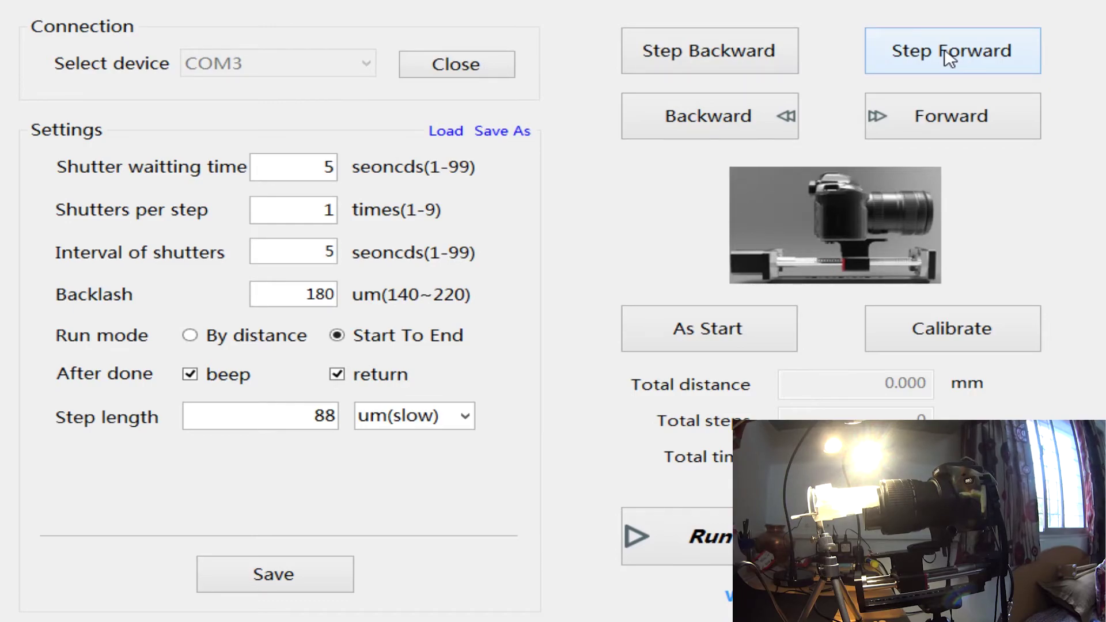
{"action": "left_click", "coordinate": [949, 58]}
{"action": "left_click", "coordinate": [949, 59]}
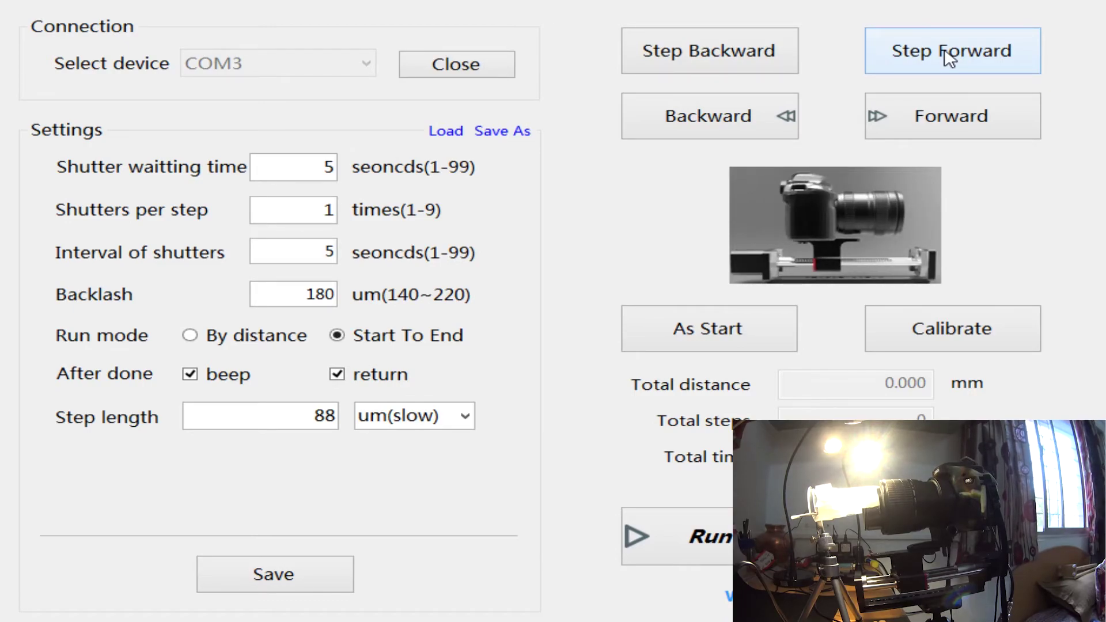
{"action": "left_click", "coordinate": [949, 58]}
{"action": "left_click", "coordinate": [950, 58]}
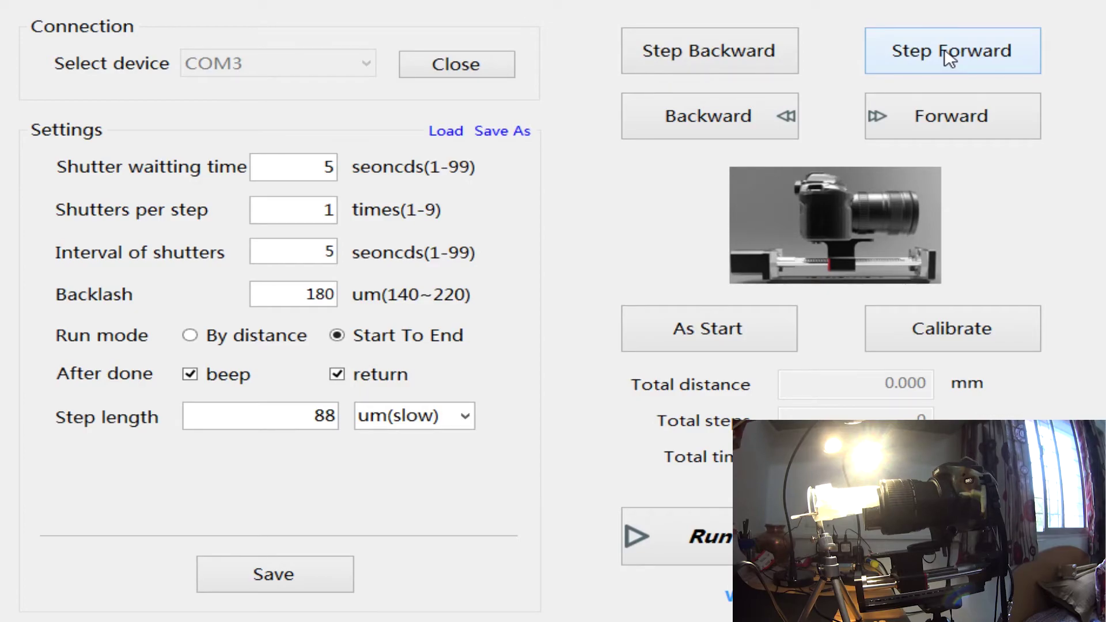
{"action": "left_click", "coordinate": [949, 59]}
{"action": "left_click", "coordinate": [949, 58]}
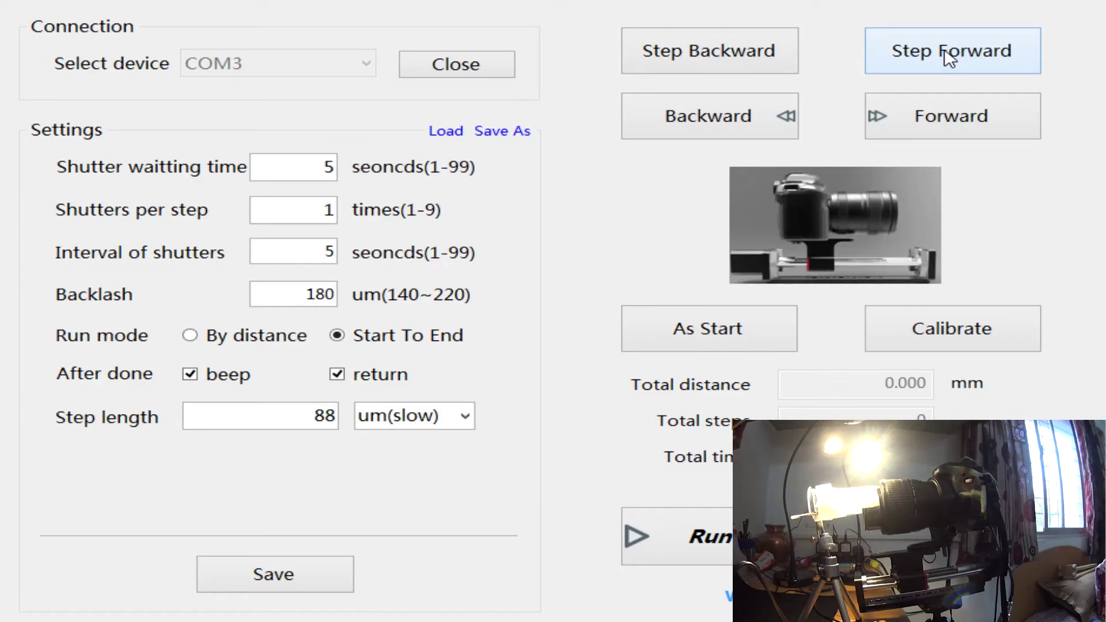
{"action": "left_click", "coordinate": [949, 58]}
{"action": "left_click", "coordinate": [949, 58]}
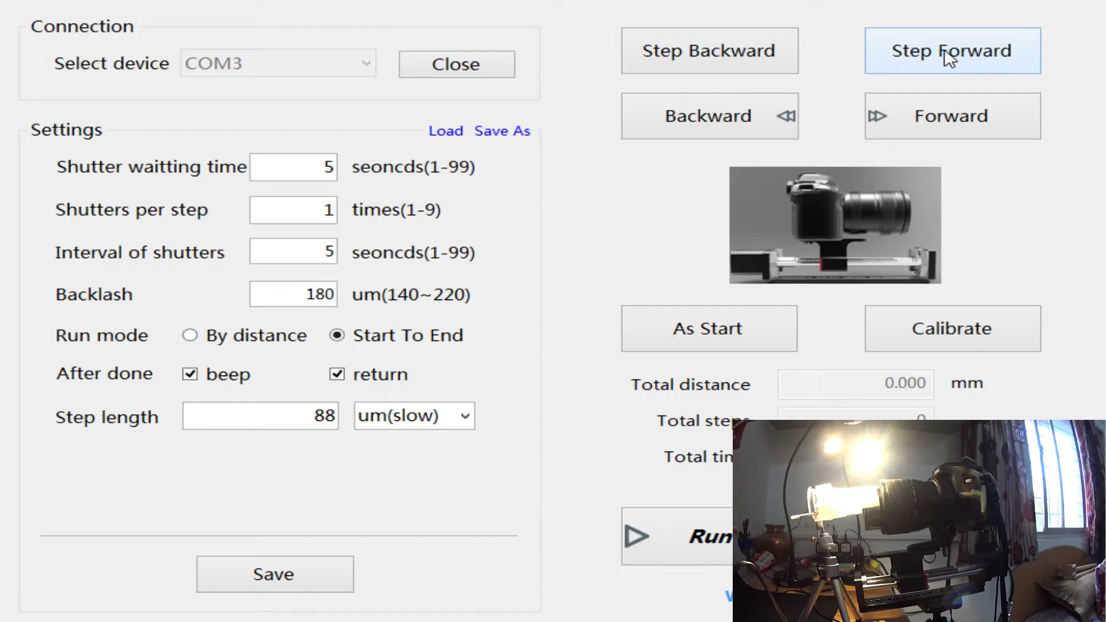
{"action": "left_click", "coordinate": [949, 58]}
{"action": "left_click", "coordinate": [950, 58]}
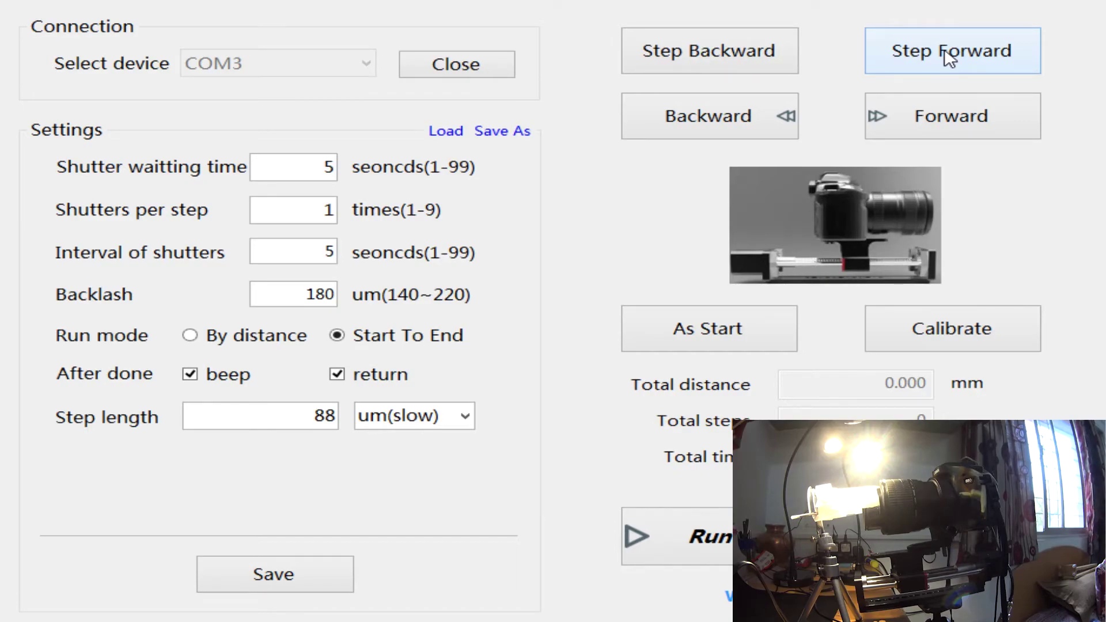
{"action": "left_click", "coordinate": [950, 58]}
{"action": "left_click", "coordinate": [950, 58]}
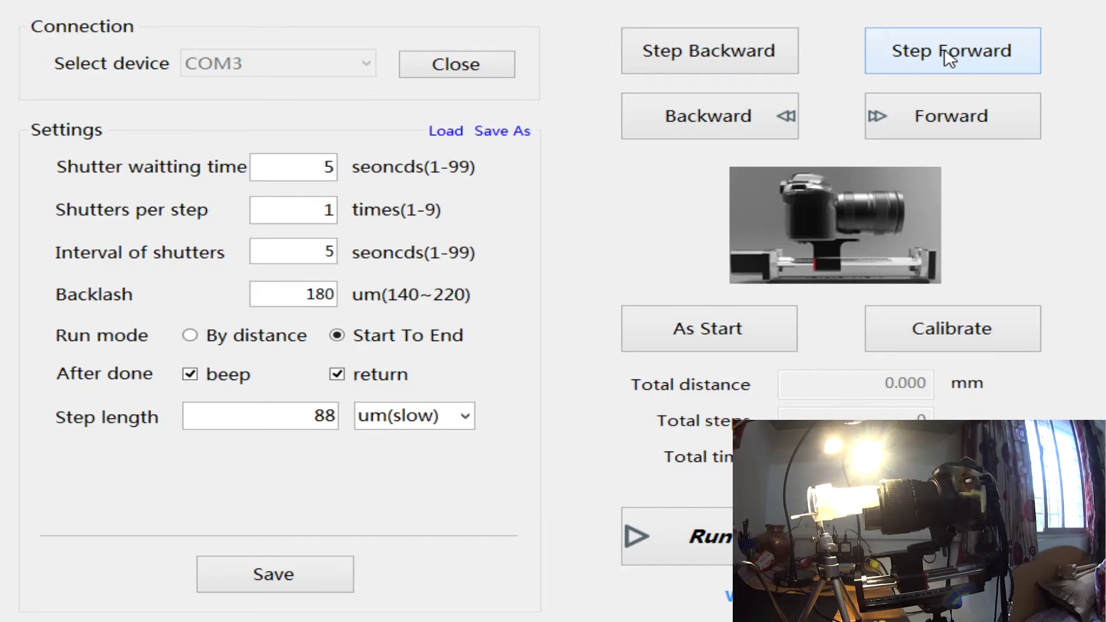
{"action": "left_click", "coordinate": [949, 58]}
{"action": "left_click", "coordinate": [949, 58]}
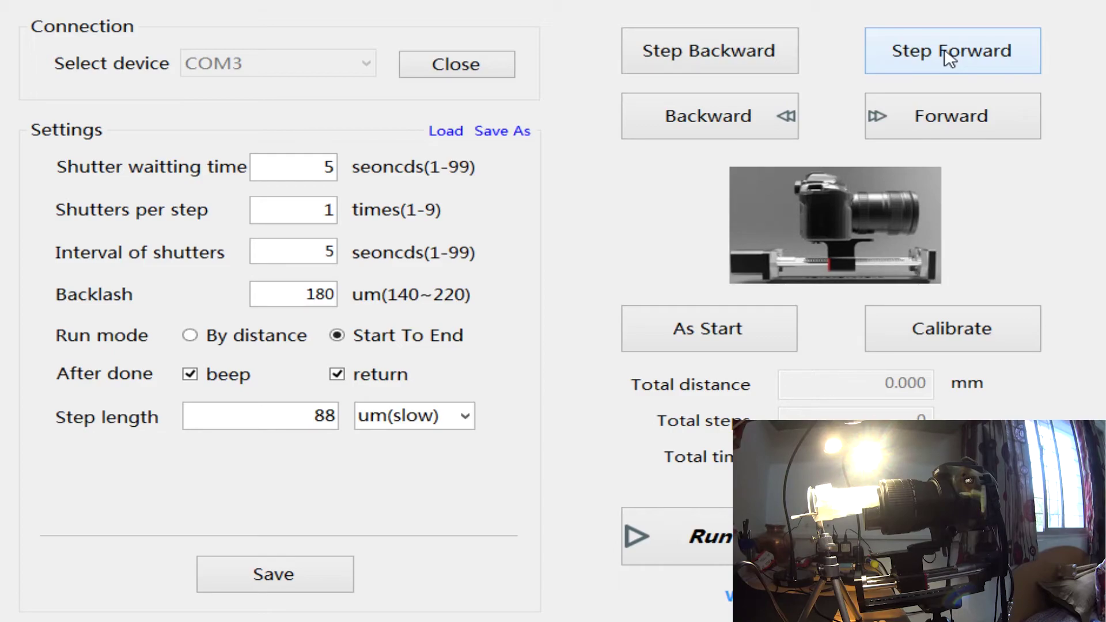
{"action": "left_click", "coordinate": [949, 59]}
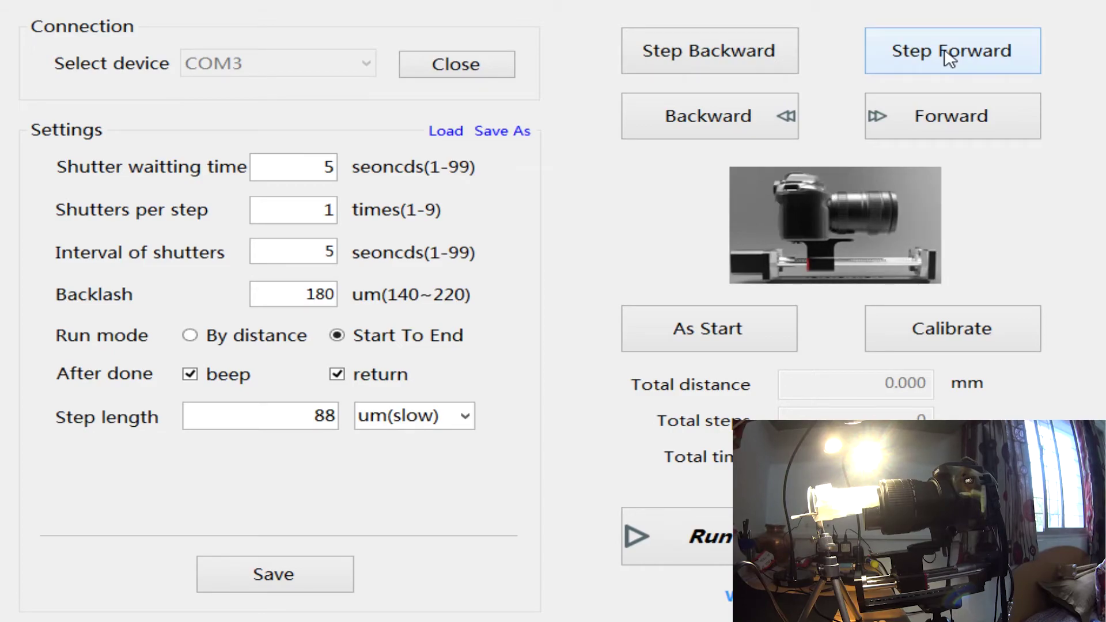